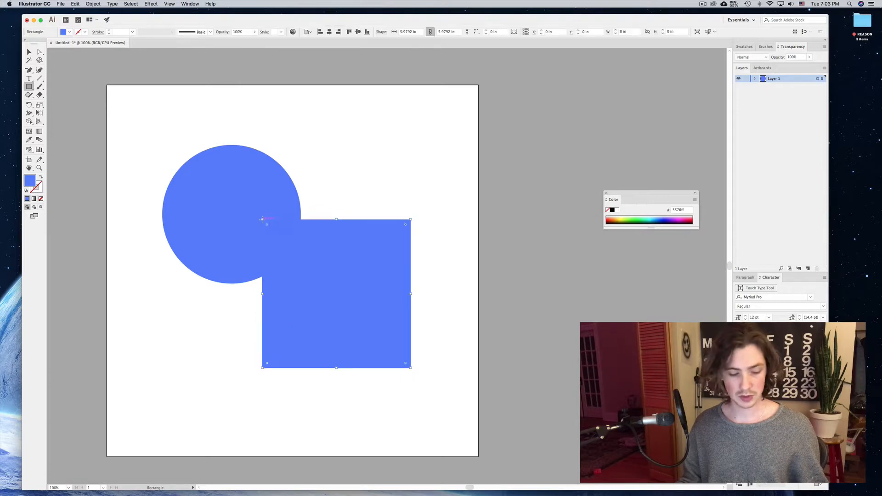
Delete the rectangle's upper-left anchor point with the Pen tool to turn it into a triangle.
key("p")
left_click(262, 219)
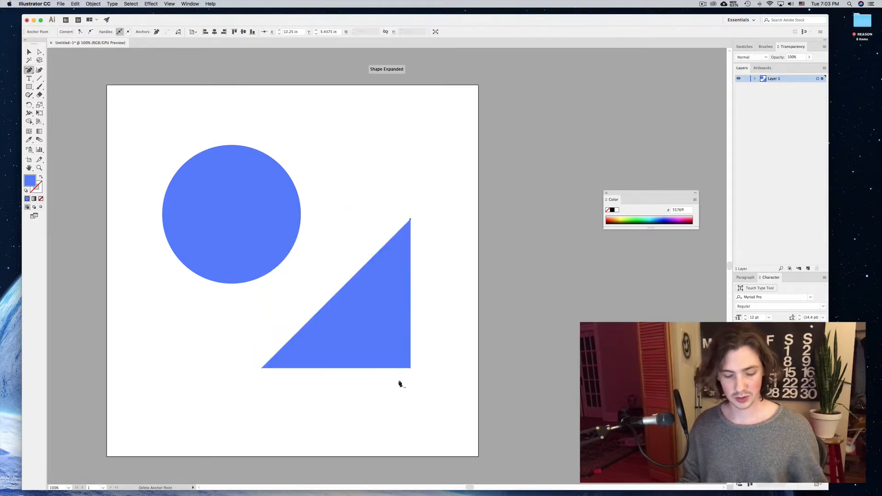
Move the triangle to the right so it overlaps the circle's lower-right edge.
key("v")
mouse_move(374, 328)
left_mouse_down()
mouse_move(334, 253)
mouse_move(372, 339)
mouse_move(361, 334)
left_mouse_up()
left_click_drag(399, 223, 430, 285)
key("ctrl+z")
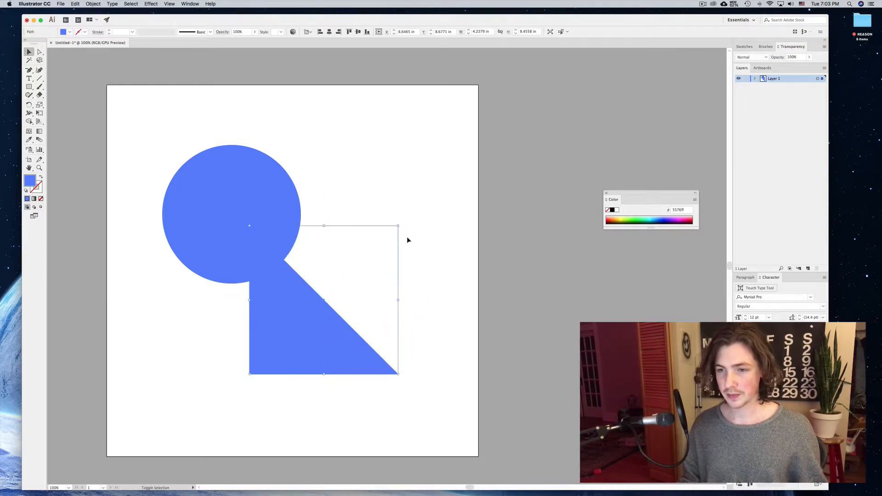
key("ctrl+z")
Scale the circle up proportionally from its upper-right corner.
left_click(289, 234)
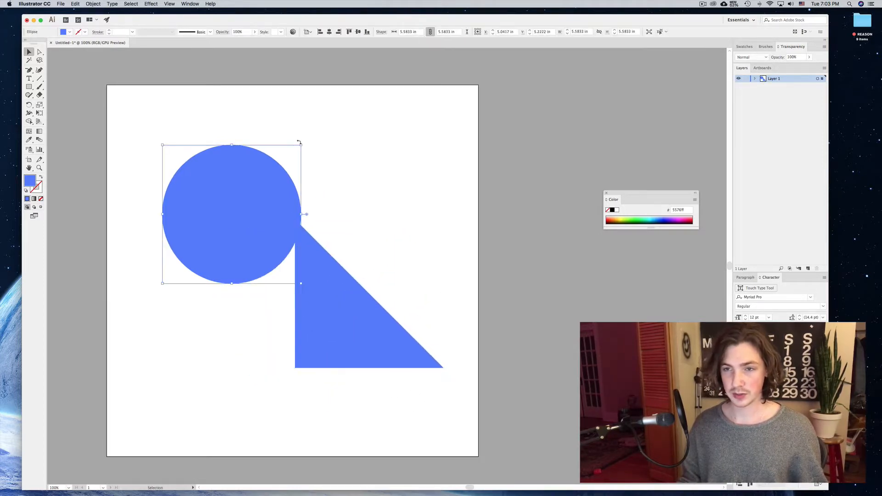
left_click_drag(302, 145, 337, 119)
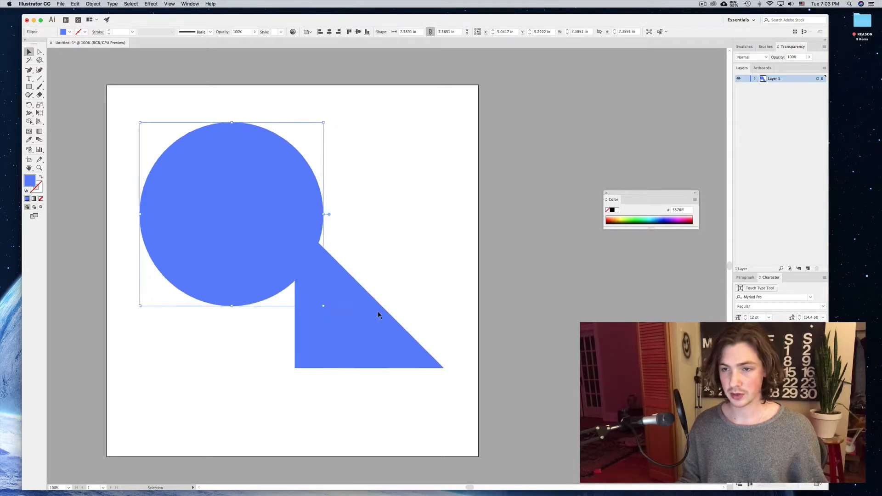
Recolor the triangle's fill to salmon orange, #ff946a, from the color spectrum.
left_click(379, 314)
left_click(617, 216)
left_click(618, 219)
left_click(616, 217)
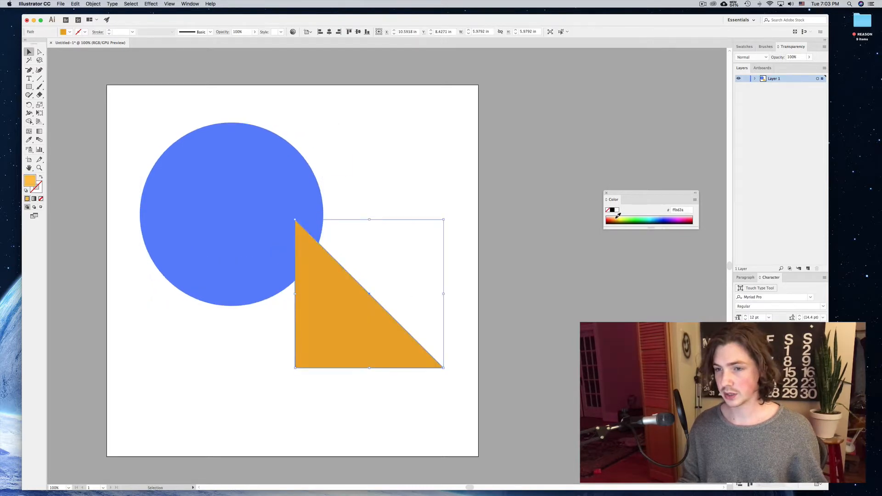
left_click(615, 217)
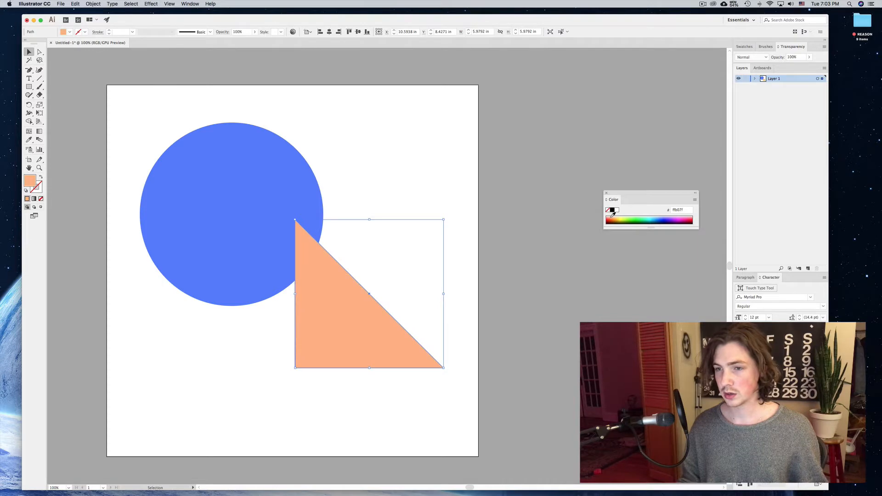
left_click(613, 216)
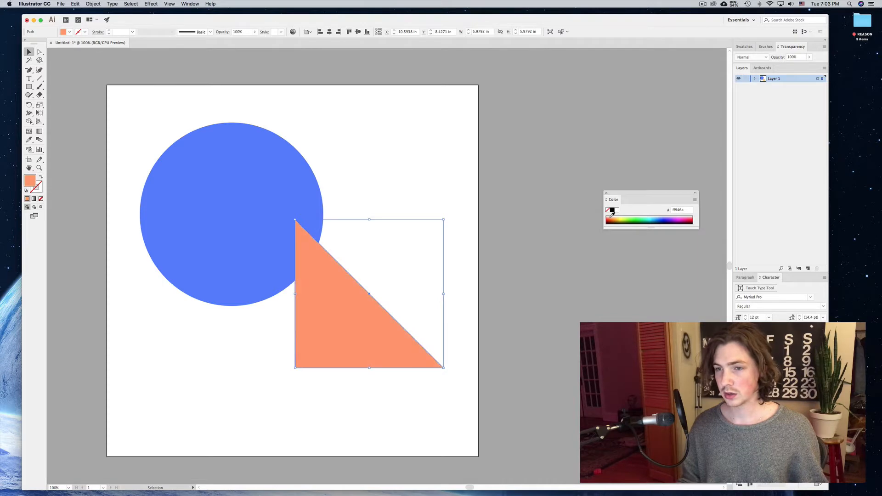
Select both the circle and triangle and move them together lower on the artboard.
left_click(285, 146)
left_click_drag(139, 307, 176, 272)
left_click(357, 197)
left_click_drag(323, 347, 305, 319)
left_click_drag(367, 157, 286, 253)
left_click_drag(238, 225, 251, 269)
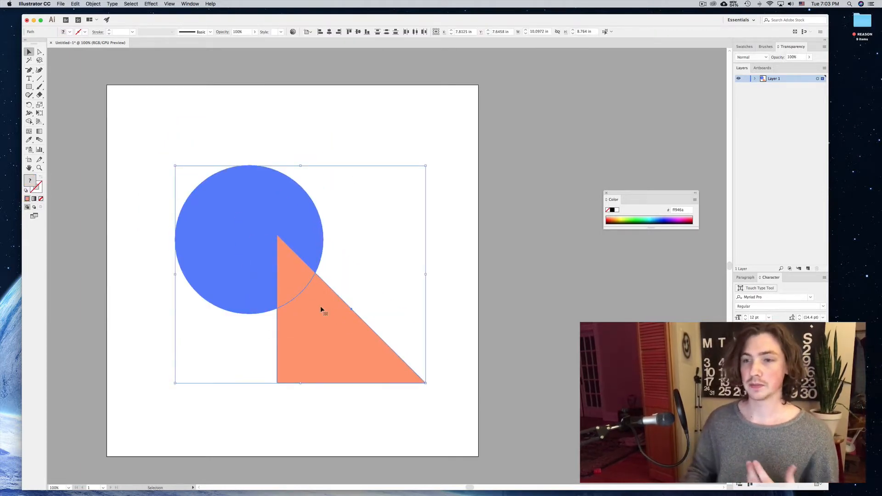
Nudge both selected shapes slightly left and up with the arrow keys.
key("Left")
key("Left")
key("Left")
key("Left")
key("Left")
key("Left")
key("Left")
key("Left")
key("Left")
key("Left")
key("Left")
key("Left")
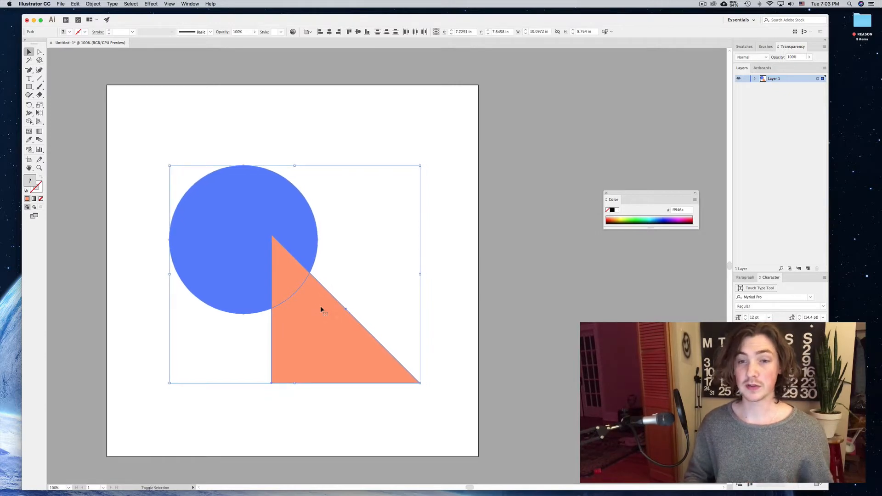
key("Left")
key("Left")
key("Left")
key("Left")
key("Left")
key("Left")
key("Up")
key("Up")
key("Up")
key("Up")
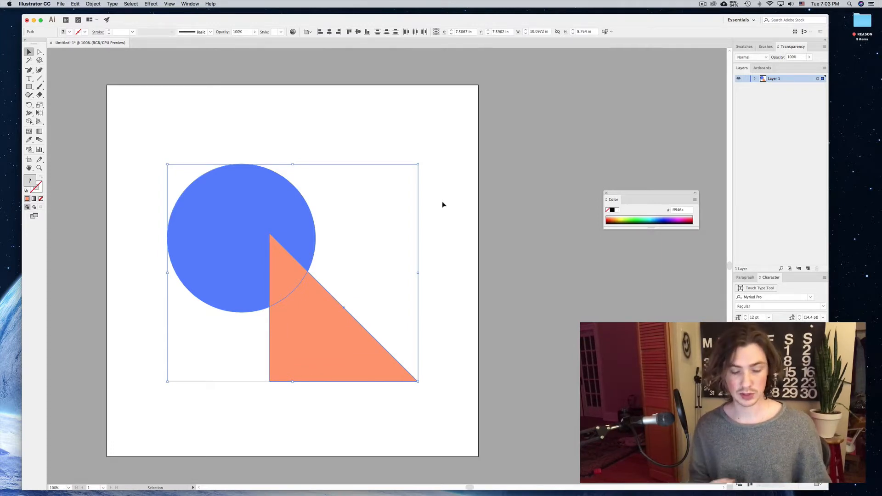
key("super")
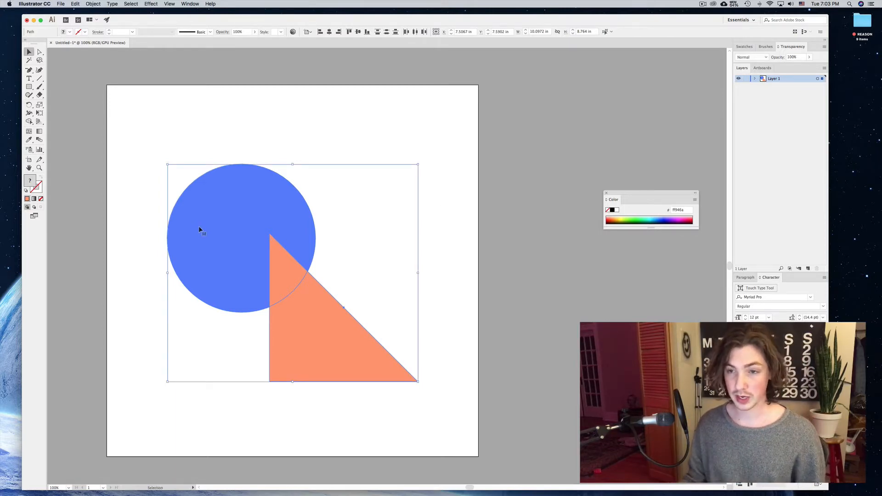
left_click_drag(200, 230, 294, 162)
key("super+z")
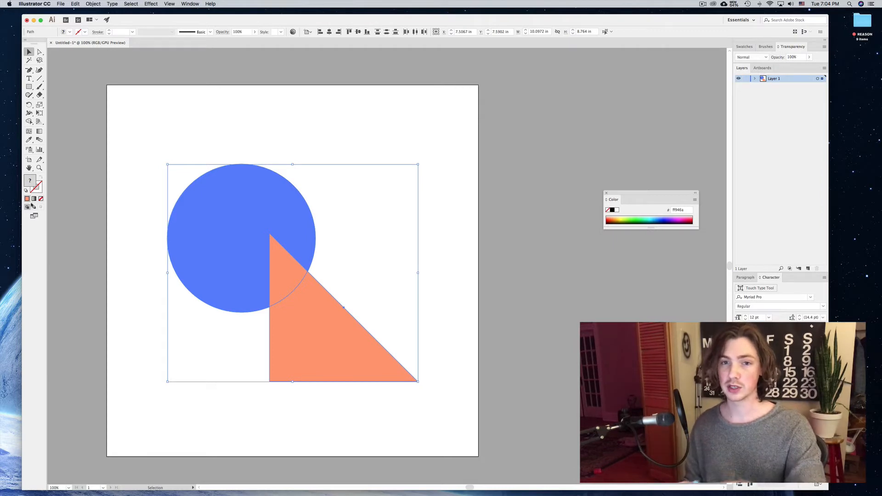
Apply the default black-to-white gradient fill to both shapes, then deselect.
left_click(33, 199)
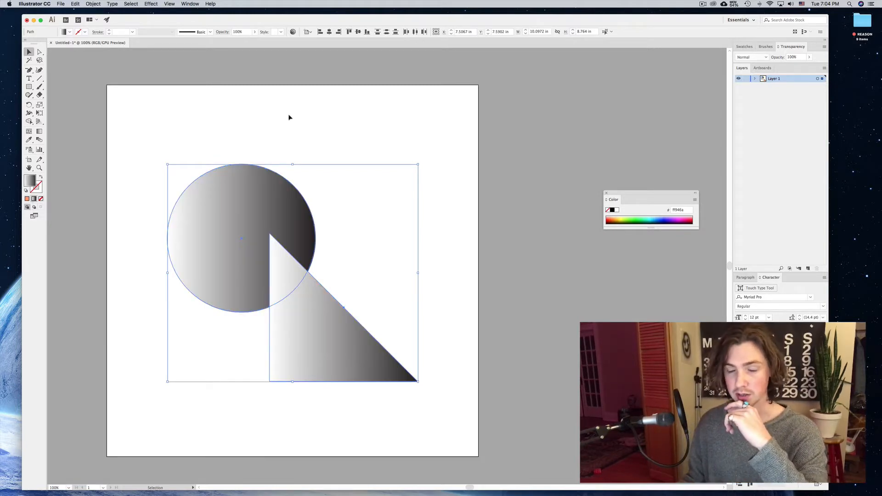
left_click(434, 255)
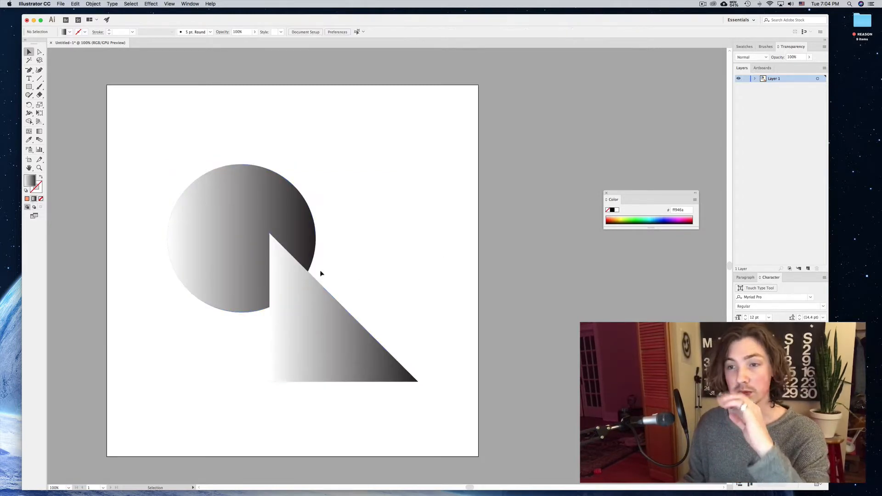
Redraw the triangle's gradient diagonally from its upper right toward its lower-left corner.
key("g")
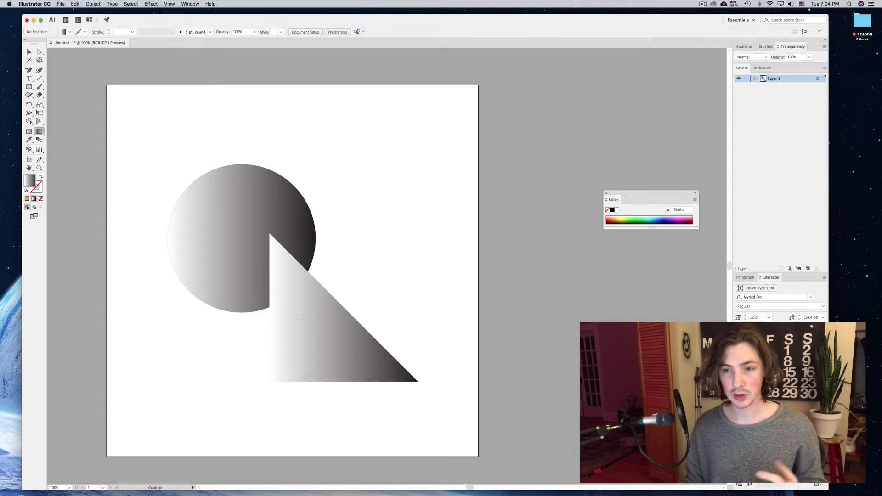
left_click(281, 337)
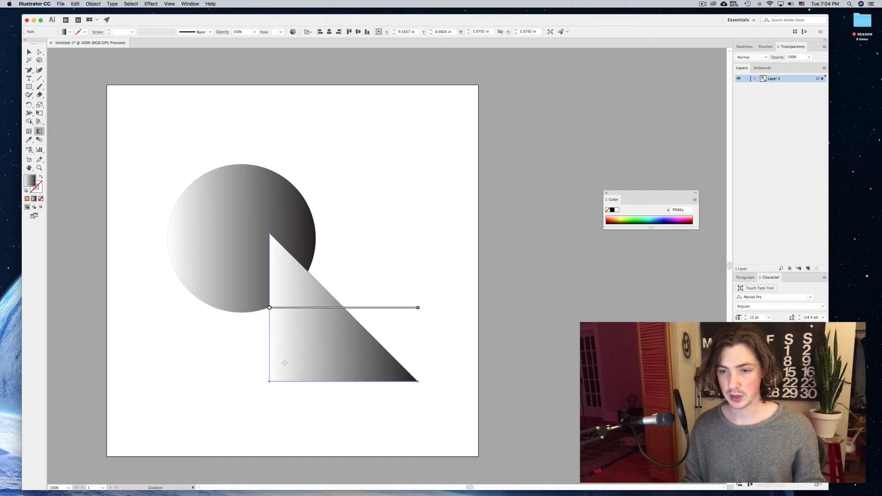
left_click_drag(357, 295, 270, 383)
key("v")
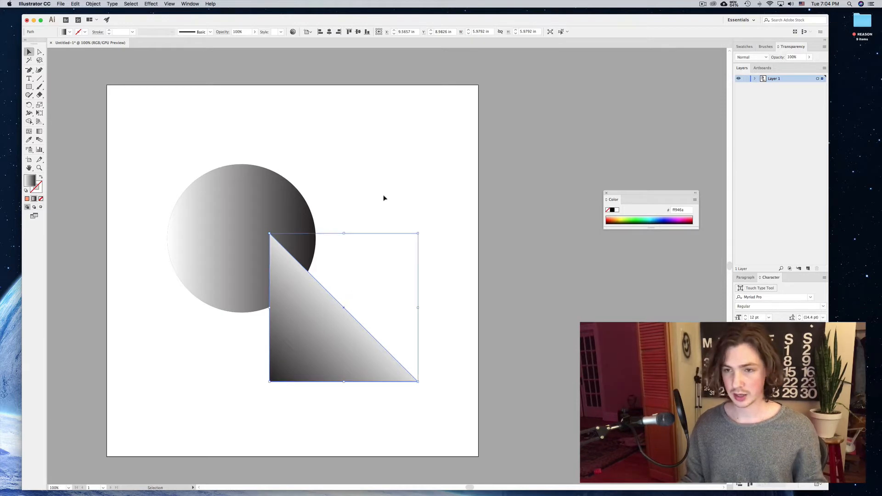
Give the circle a radial gradient with its highlight at the upper left running toward the lower right.
left_click(270, 195)
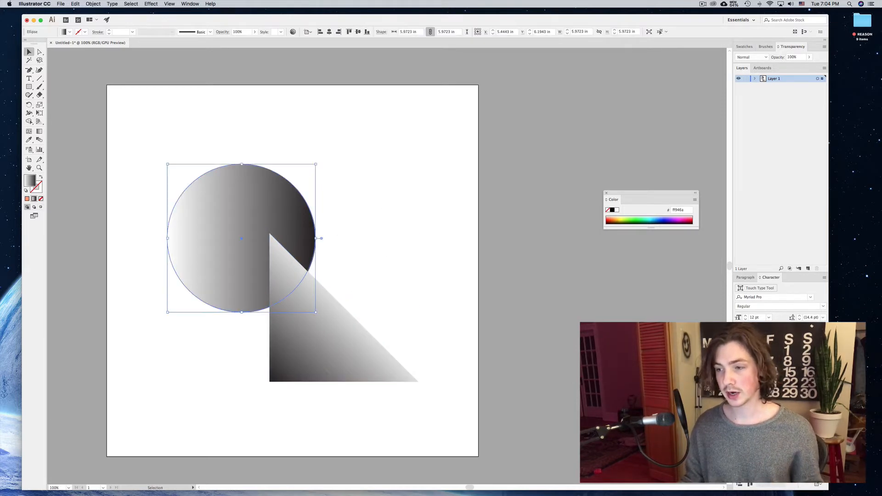
key("g")
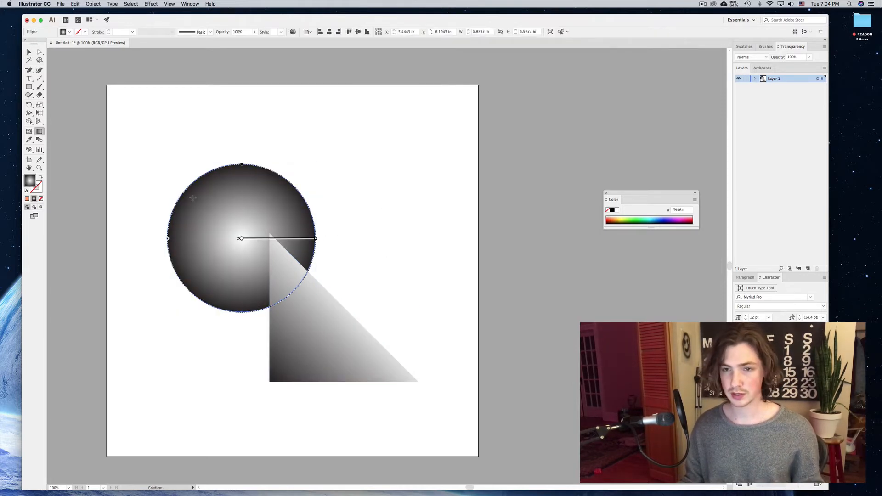
left_click_drag(186, 196, 297, 281)
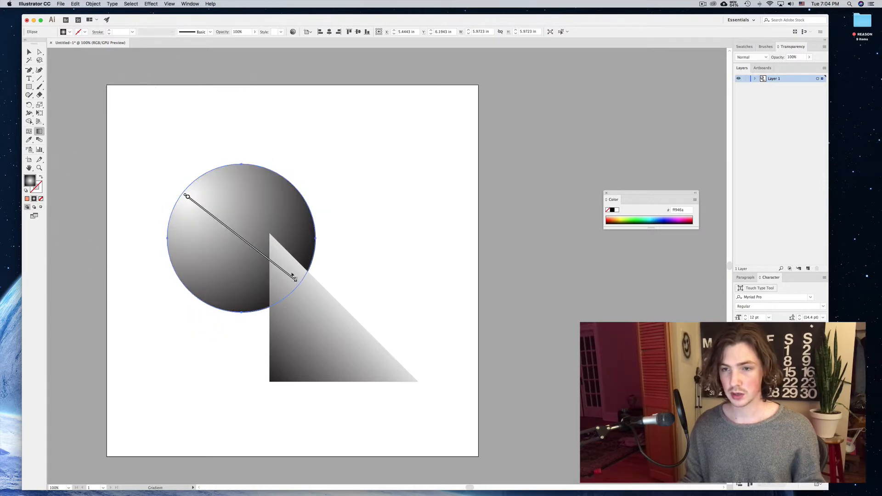
left_click(29, 52)
left_click(299, 145)
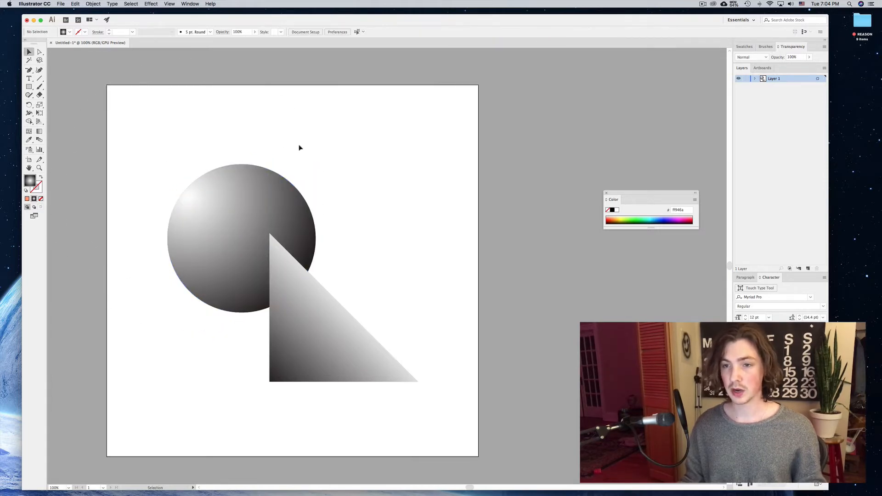
Select both shapes and apply the Grain texture effect, Stippled type, with Intensity 38 and Contrast 54.
left_click(247, 221)
left_click(305, 366, "shift")
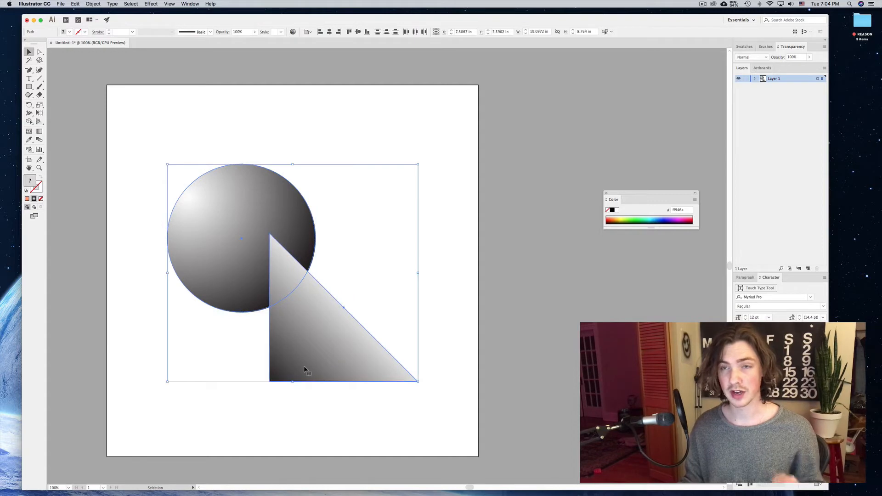
left_click(151, 3)
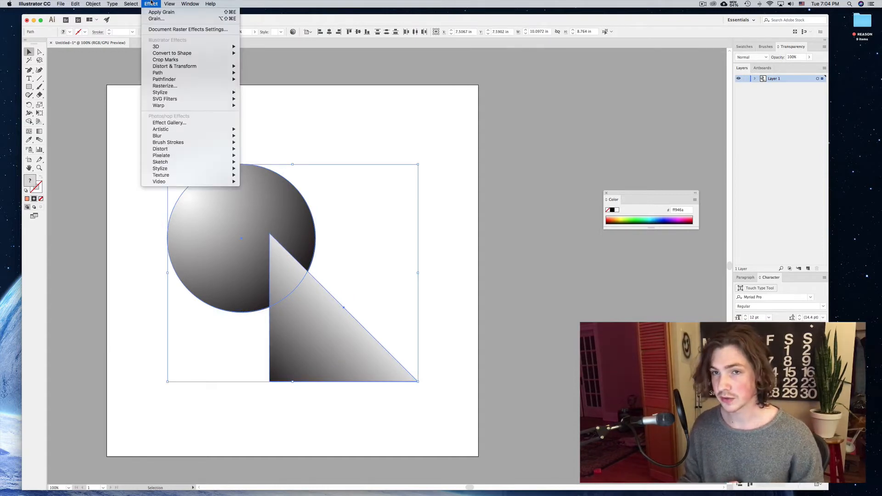
mouse_move(167, 176)
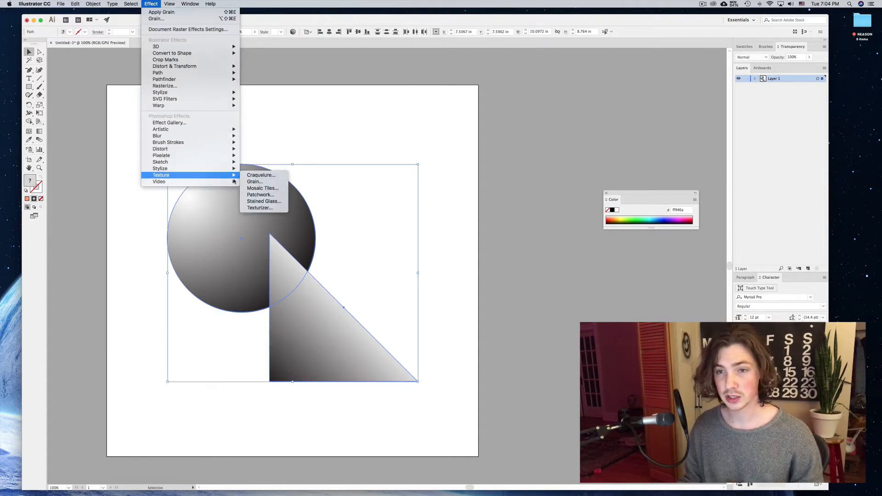
left_click(257, 182)
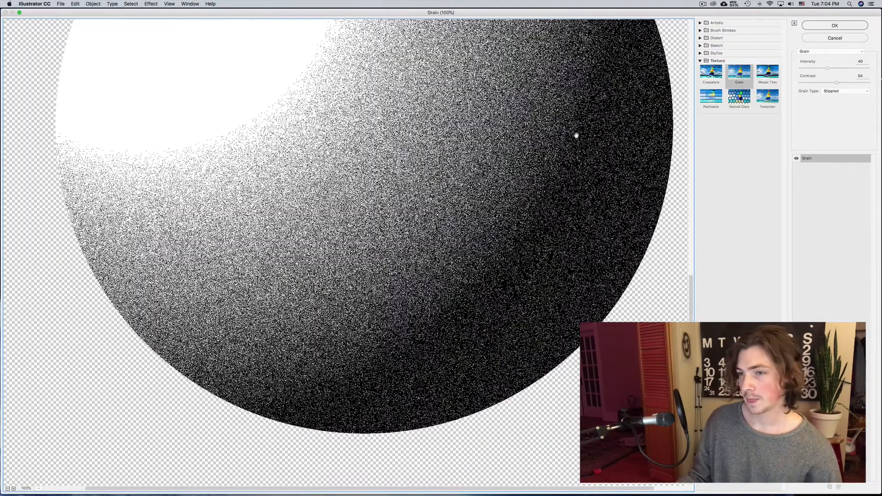
left_click(577, 136, "alt")
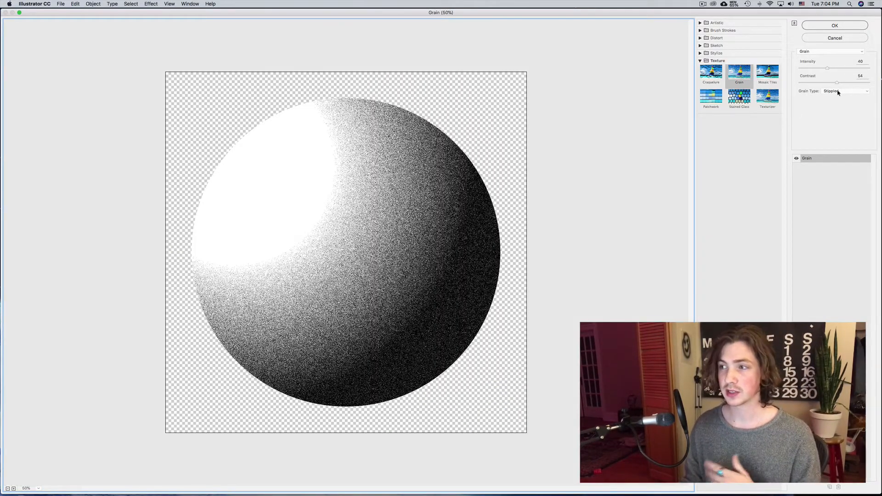
left_click_drag(830, 70, 820, 69)
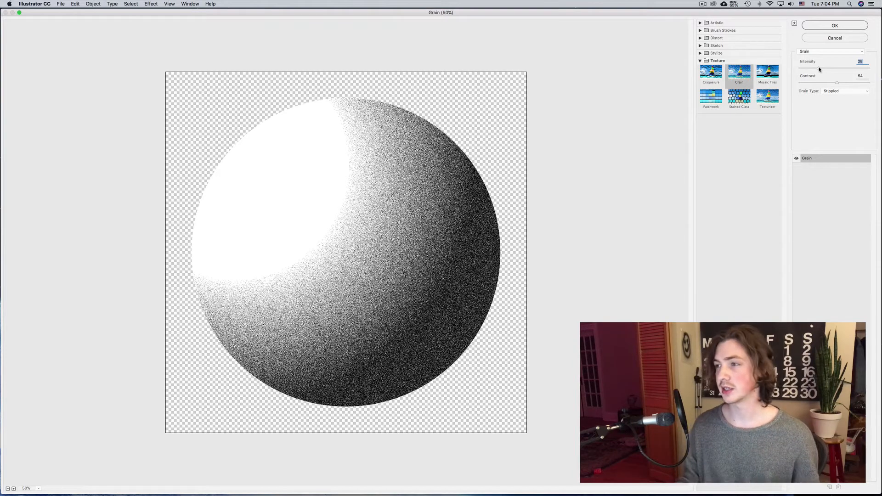
left_click(822, 29)
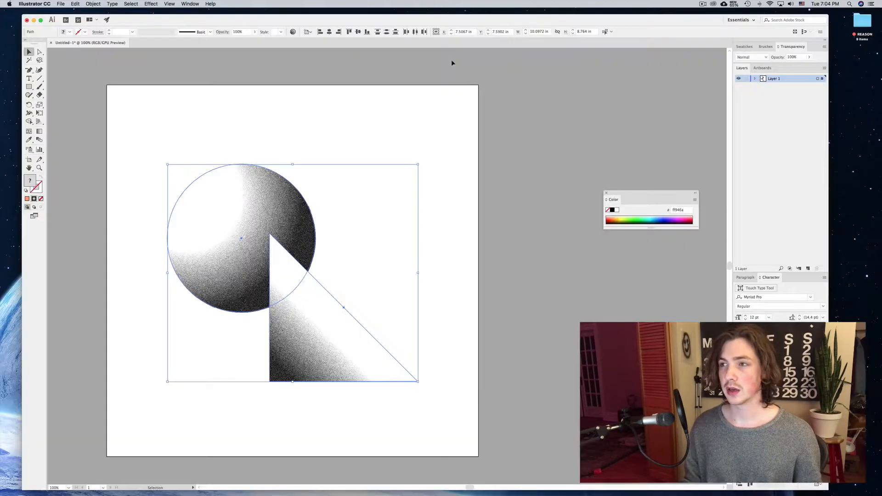
Select both shapes and set their blending mode to Overlay.
left_click(396, 125)
scroll(396, 125, "left", 3)
scroll(396, 125, "down", 2)
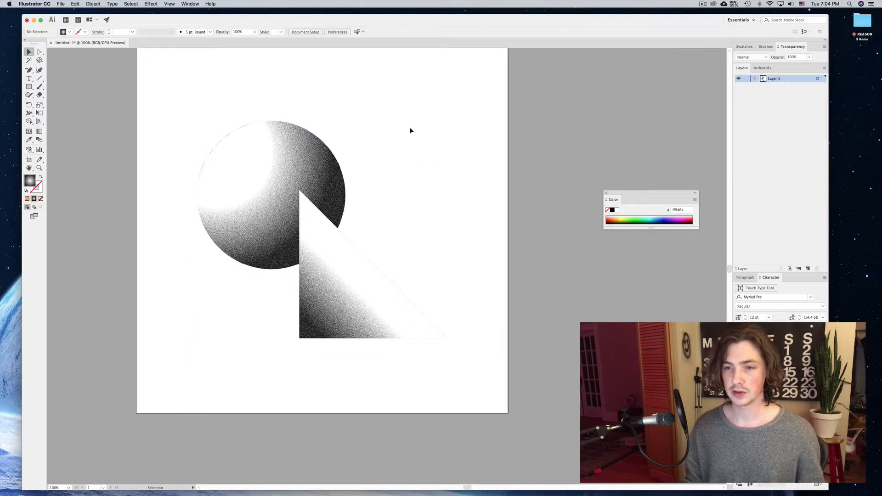
scroll(410, 130, "up", 1)
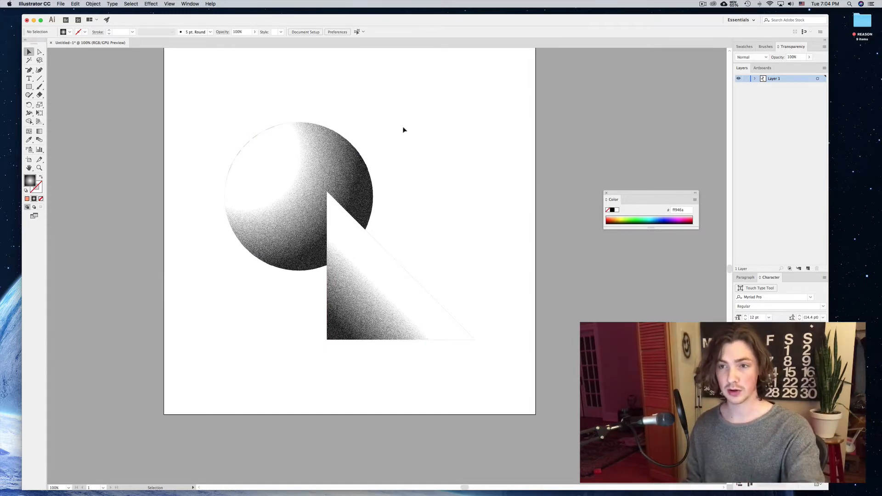
left_click(366, 238)
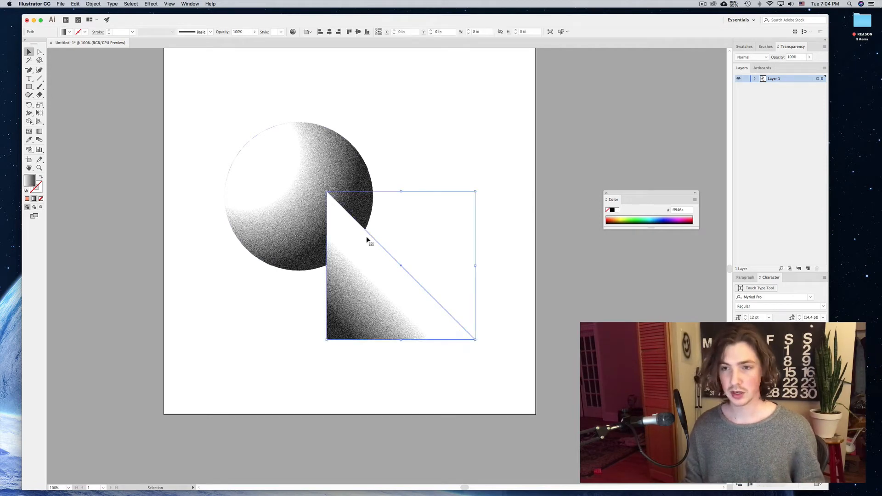
left_click(304, 144, "shift")
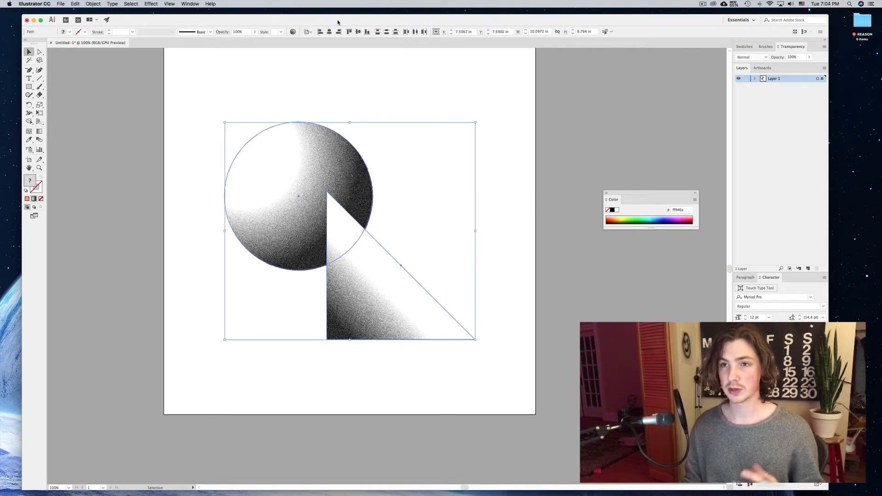
left_click(189, 4)
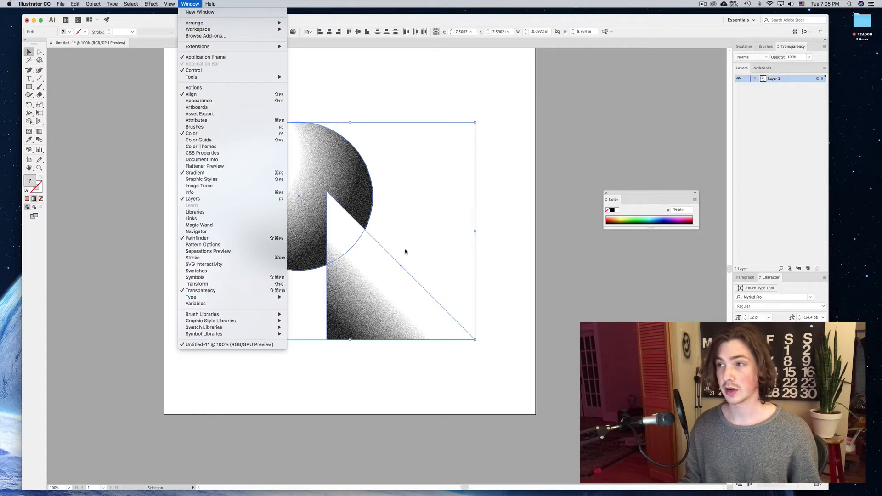
left_click(758, 57)
left_click(756, 57)
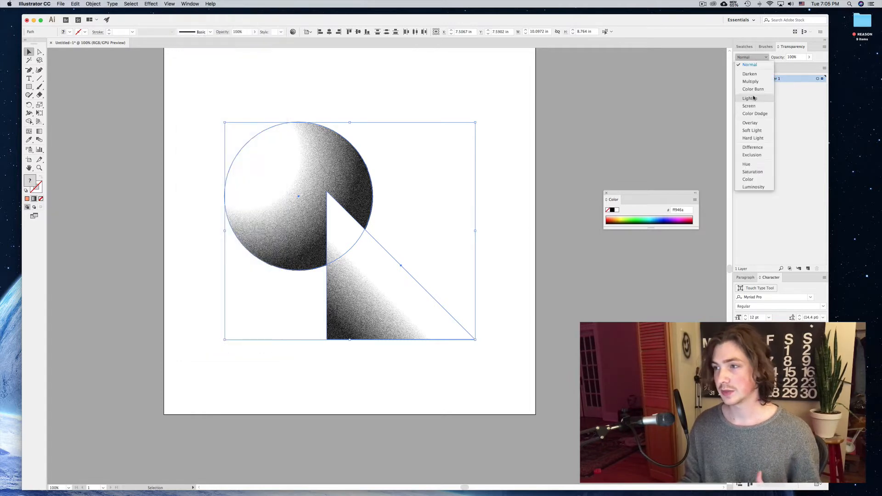
left_click(748, 124)
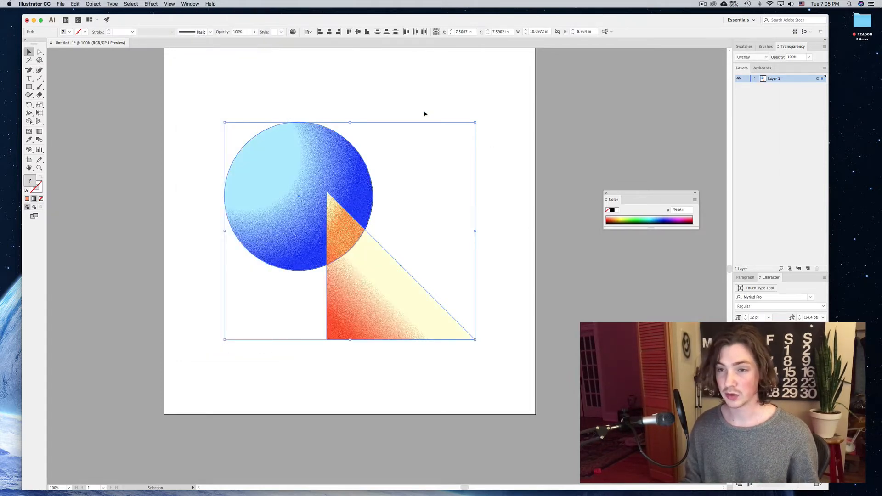
Select both the circle and the triangle and lower their opacity to 60%.
left_click(421, 98)
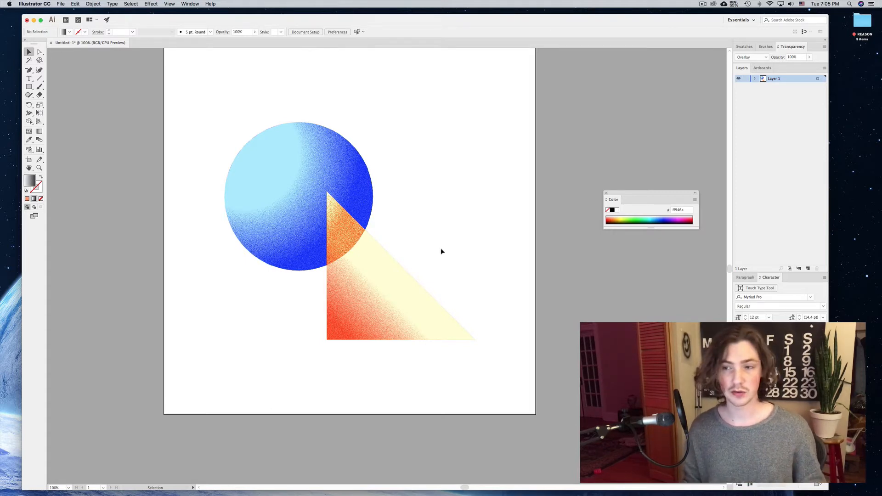
left_click(425, 322)
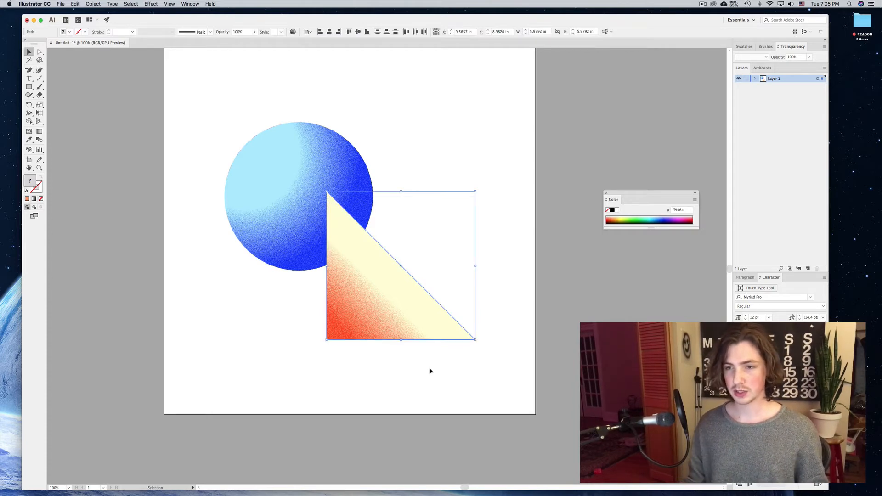
left_click(443, 134)
left_click(354, 295)
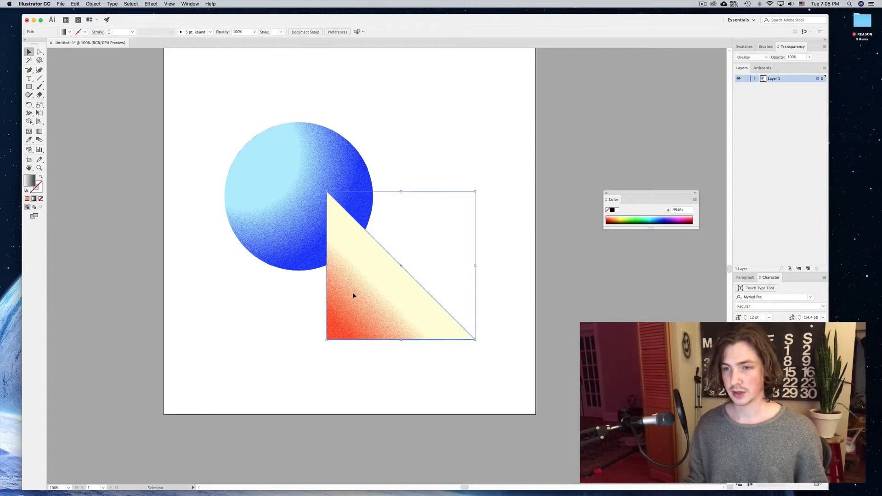
left_click(323, 157, "shift")
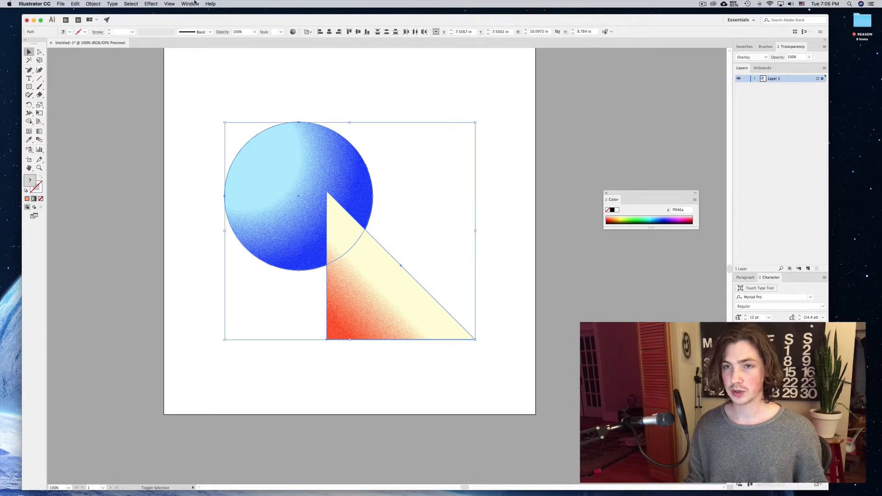
left_click_drag(254, 32, 240, 41)
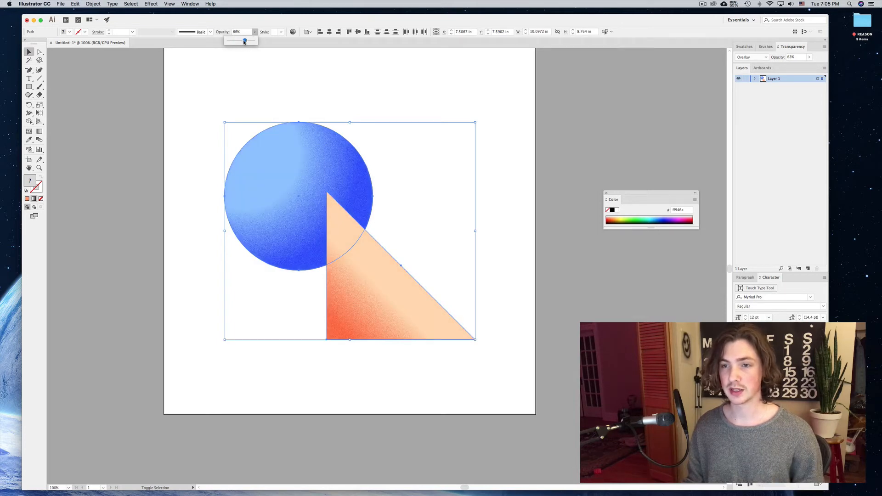
left_click(385, 108)
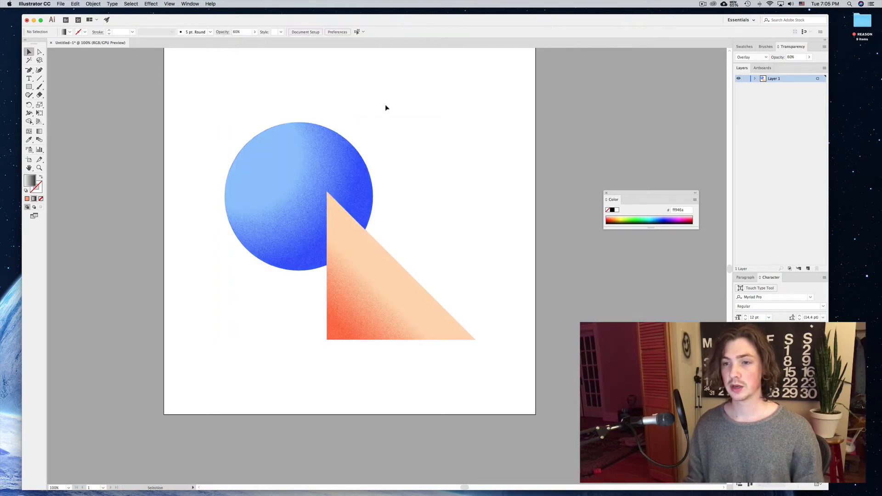
Redraw the triangle's gradient from its lower-right corner toward its upper-left corner so the red sits at the top.
left_click(348, 271)
key("g")
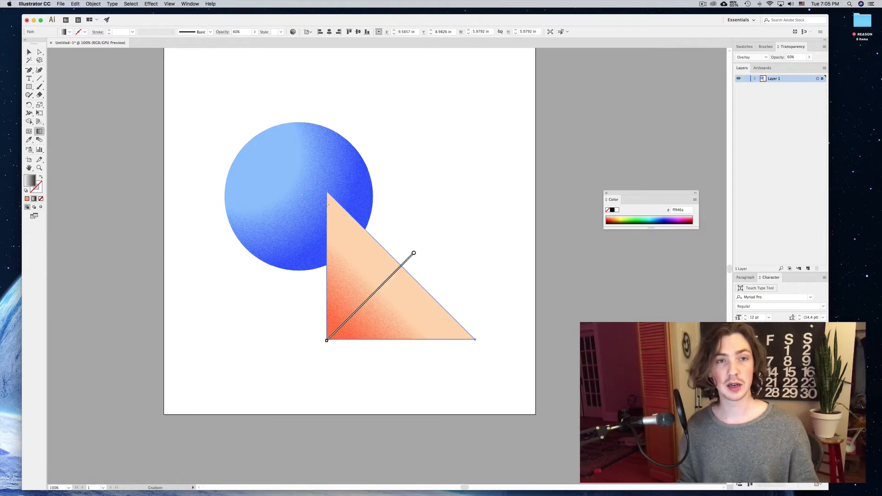
mouse_move(328, 198)
left_mouse_down()
mouse_move(374, 280)
mouse_move(438, 340)
mouse_move(329, 202)
left_mouse_up()
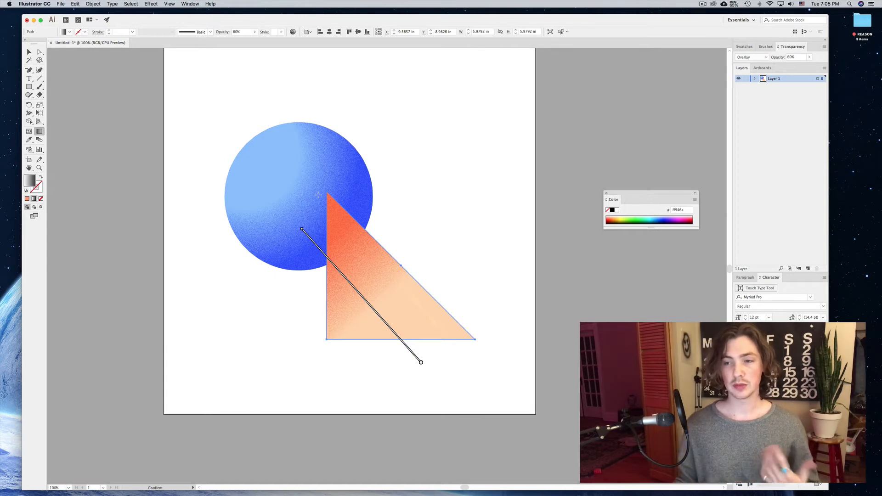
mouse_move(428, 334)
left_mouse_down()
mouse_move(400, 282)
mouse_move(326, 234)
left_mouse_up()
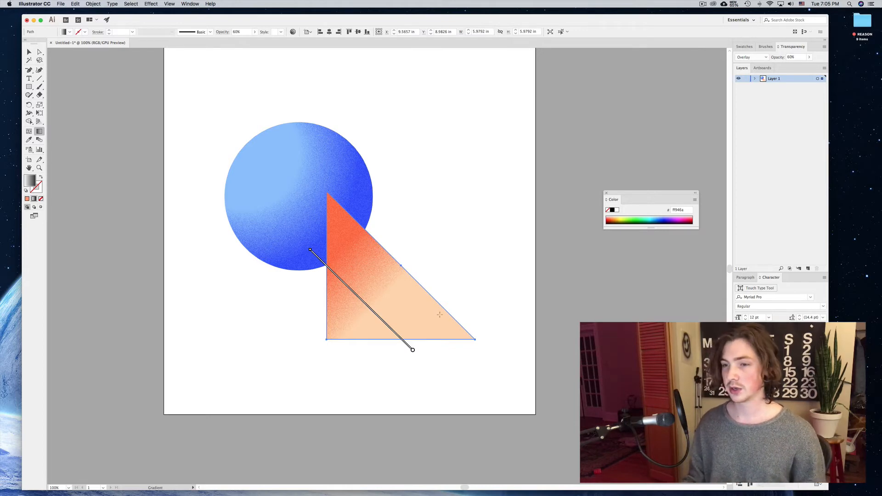
mouse_move(440, 315)
left_mouse_down()
mouse_move(345, 270)
mouse_move(331, 250)
mouse_move(324, 264)
left_mouse_up()
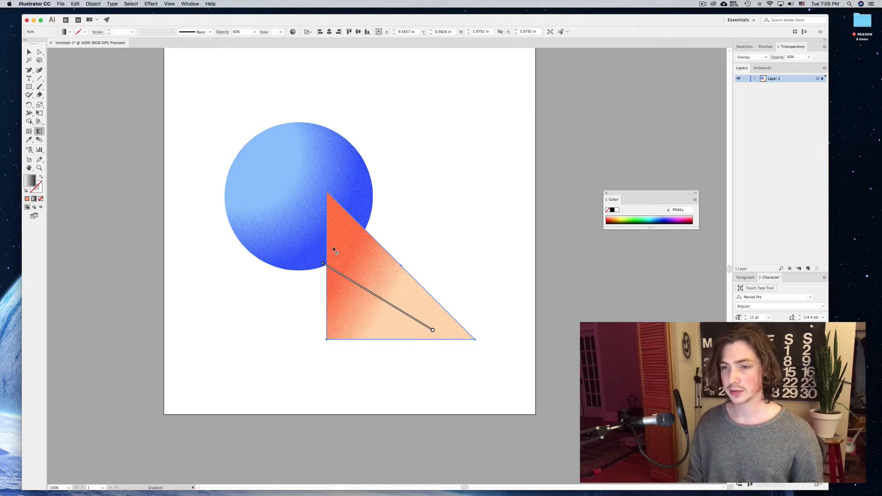
left_click_drag(471, 341, 323, 217)
key("v")
left_click(415, 151)
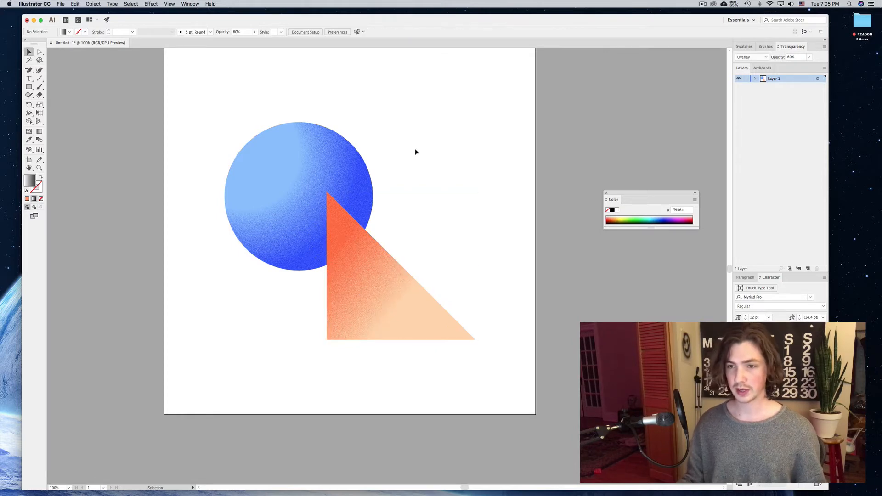
Make a smaller scaled copy of the circle and position it inside the original circle.
key("super+minus")
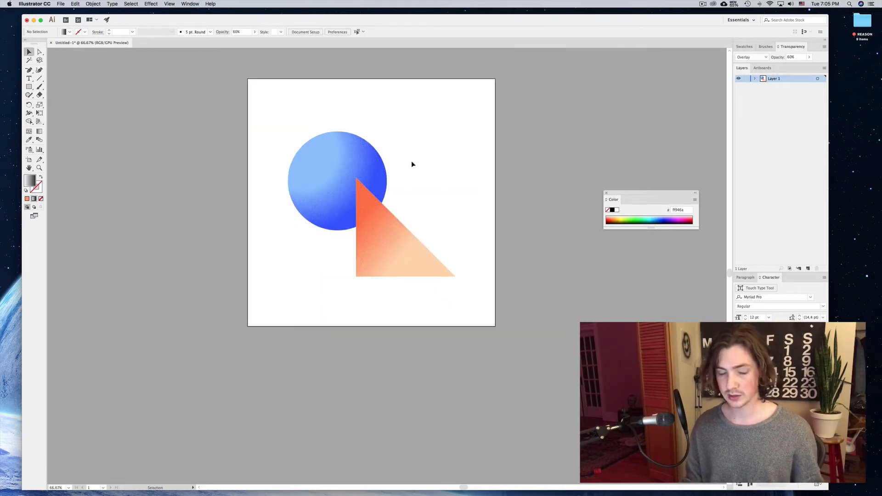
key("super+plus")
left_click(342, 161)
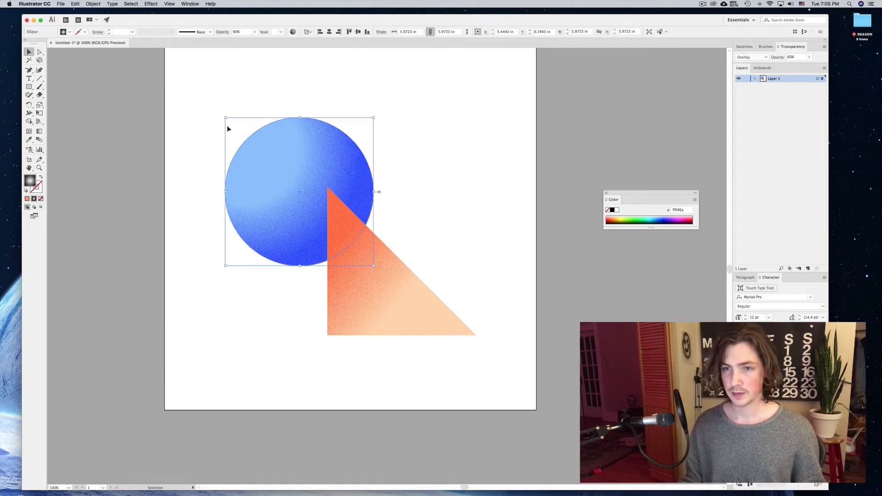
left_click_drag(226, 118, 266, 118)
left_click(266, 114)
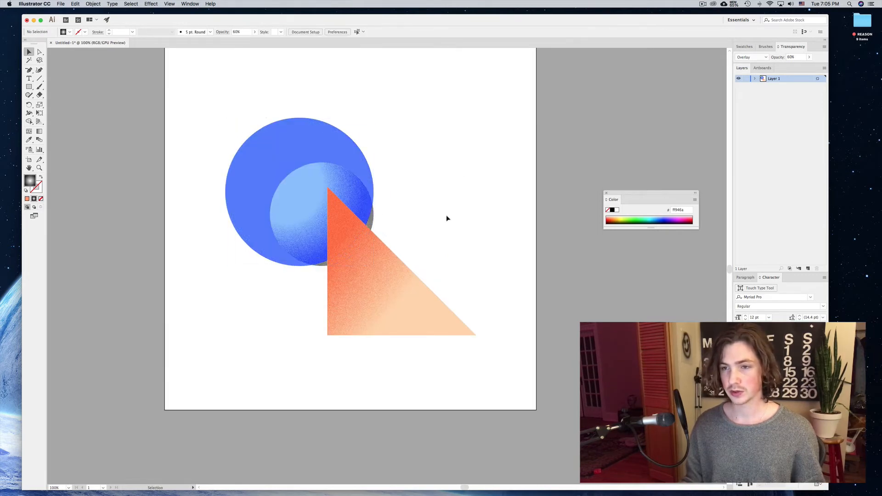
left_click_drag(365, 198, 355, 184)
left_click(408, 132)
Make a smaller scaled copy of the triangle and position it inside the original triangle.
left_click(343, 309)
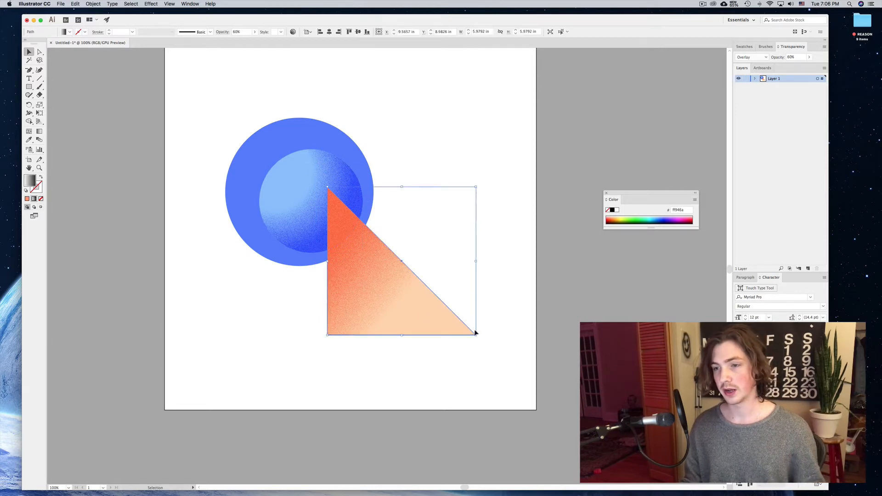
left_click_drag(476, 335, 410, 289)
left_click(412, 224)
mouse_move(371, 253)
left_mouse_down()
mouse_move(378, 274)
mouse_move(378, 256)
mouse_move(389, 257)
left_mouse_up()
left_click(402, 229)
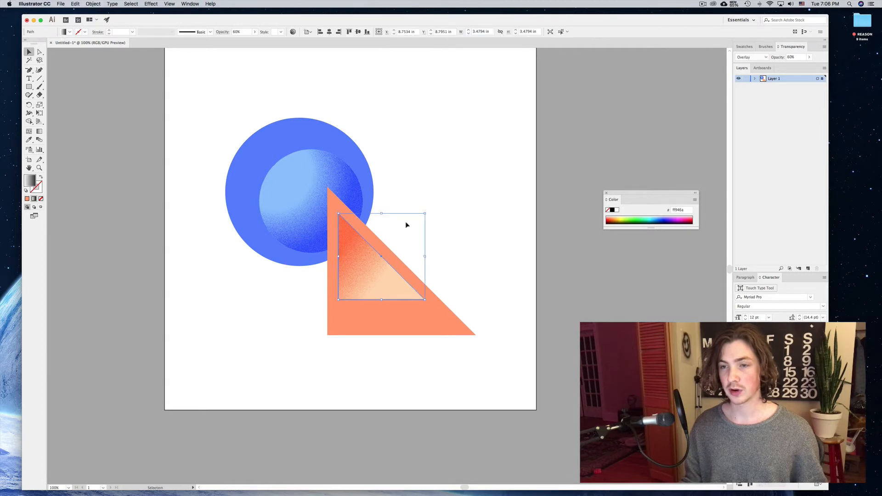
left_click(413, 198)
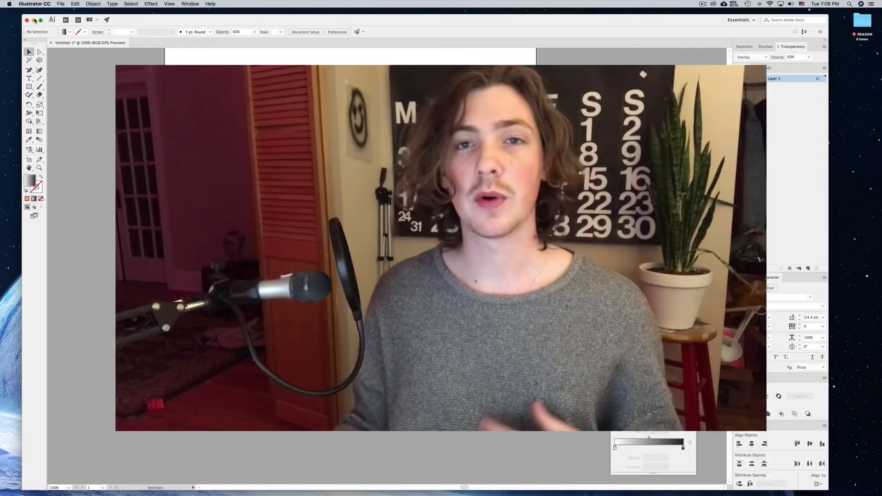
Switch to the browser and scrub through the 'Making An Easy Fade Texture In Illustrator' video for reference.
key("super+m")
left_click(413, 198)
mouse_move(453, 484)
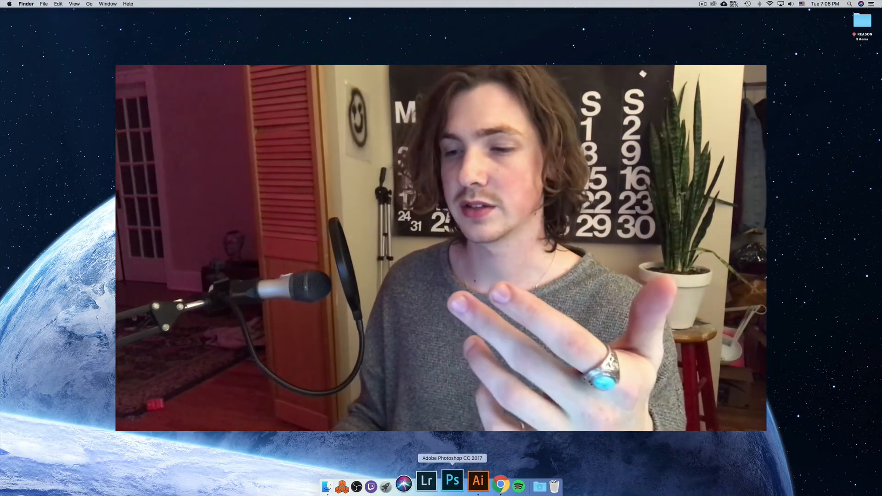
left_click(481, 482)
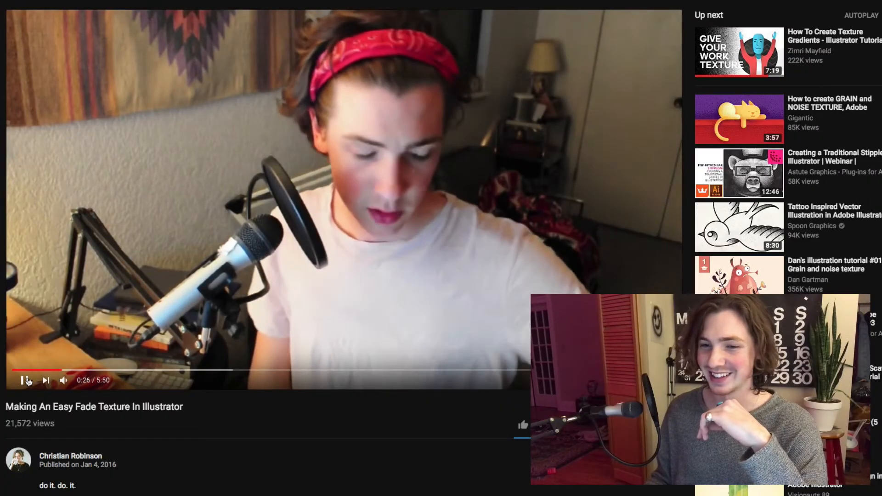
left_click(24, 380)
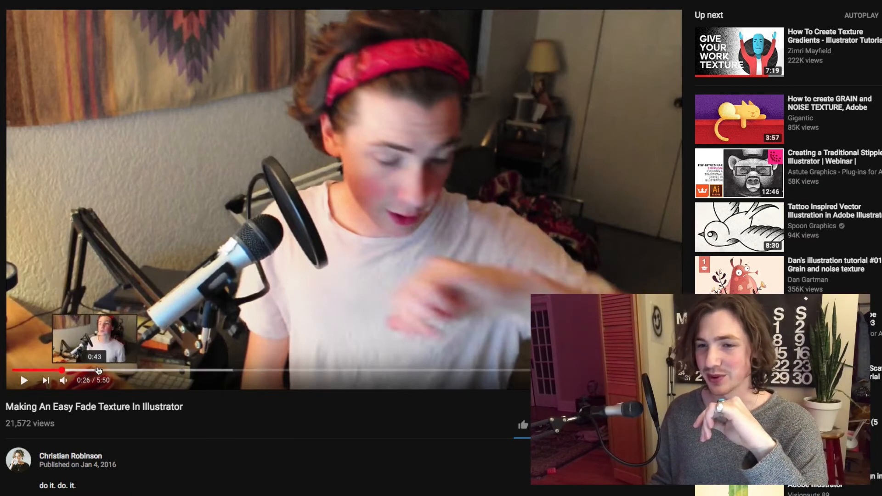
left_click(150, 369)
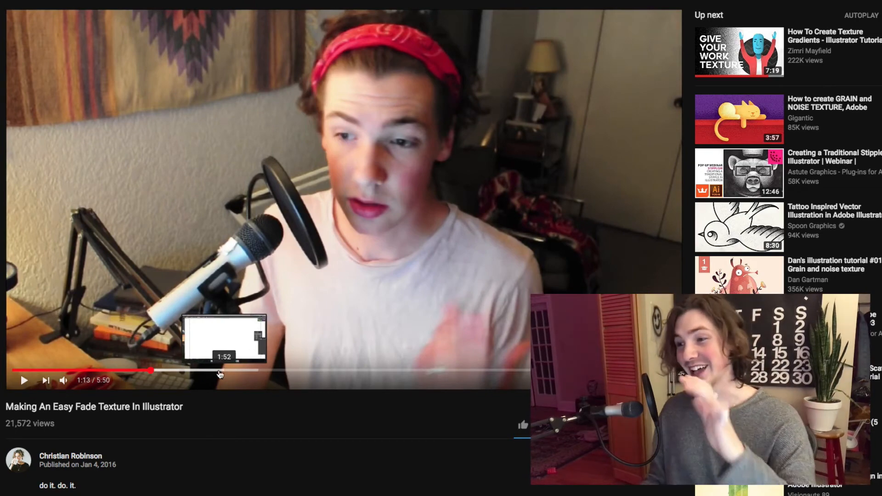
left_click(317, 370)
left_click(389, 370)
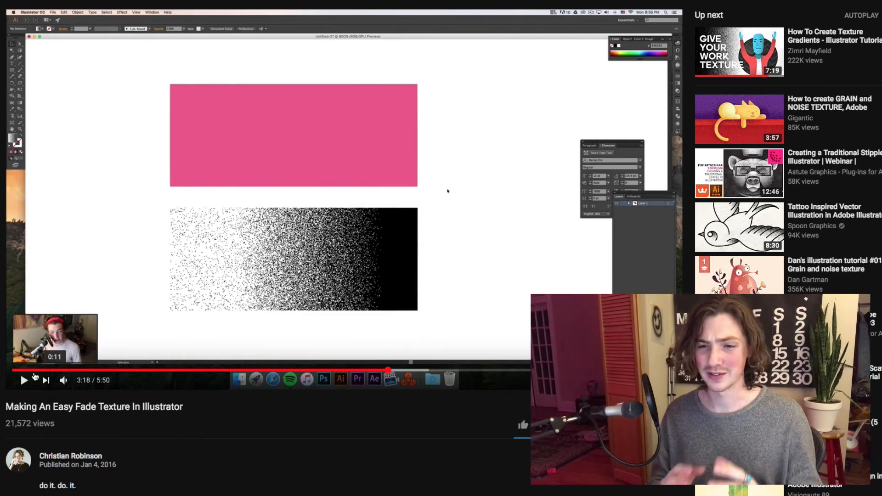
scroll(35, 376, "down", 6)
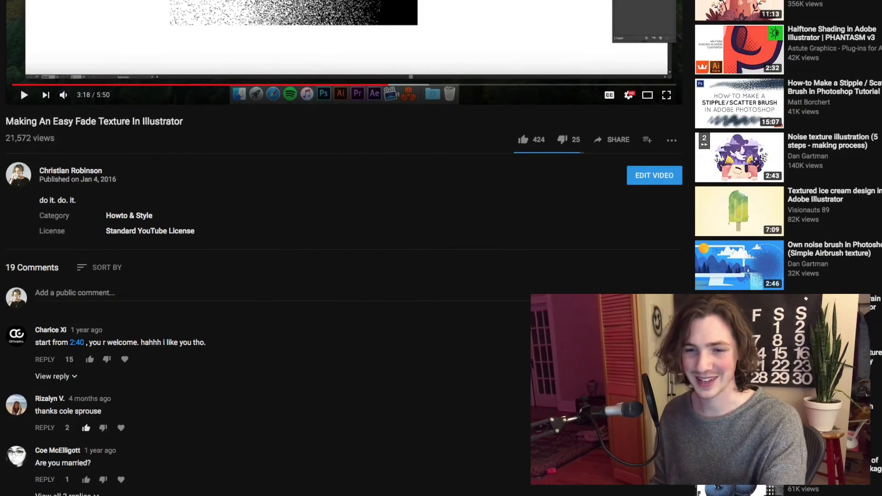
scroll(234, 339, "up", 6)
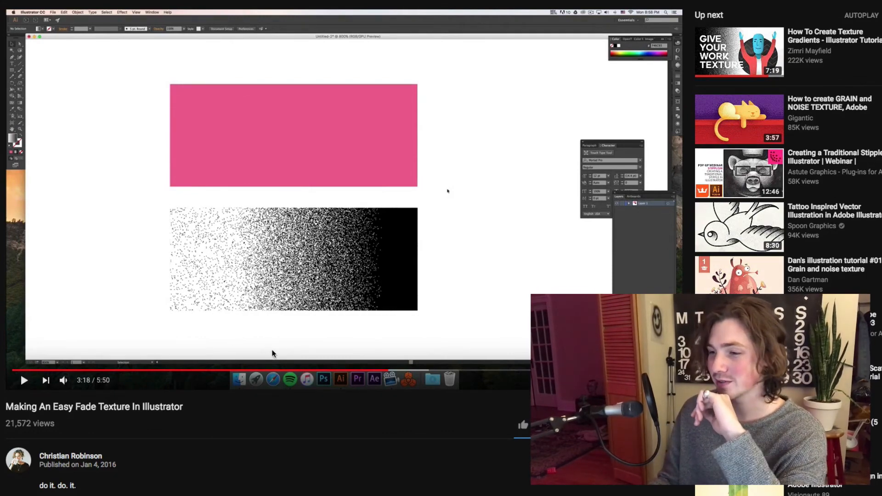
scroll(272, 353, "down", 2)
scroll(272, 355, "up", 2)
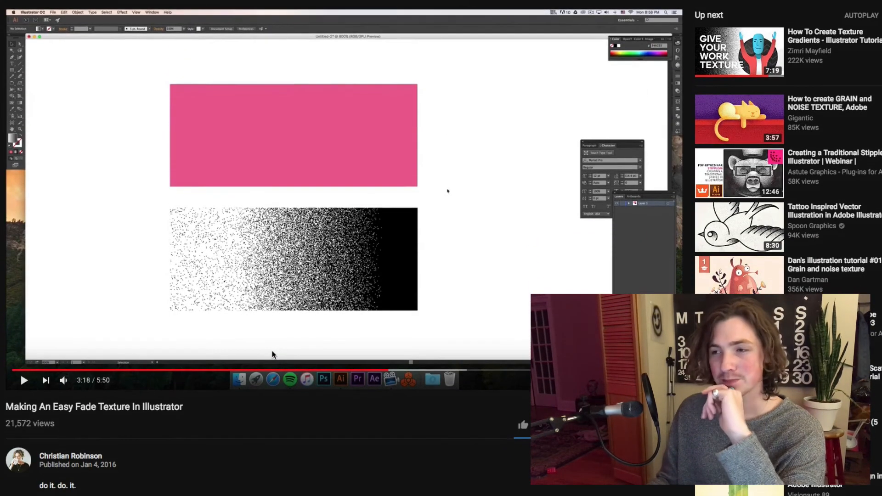